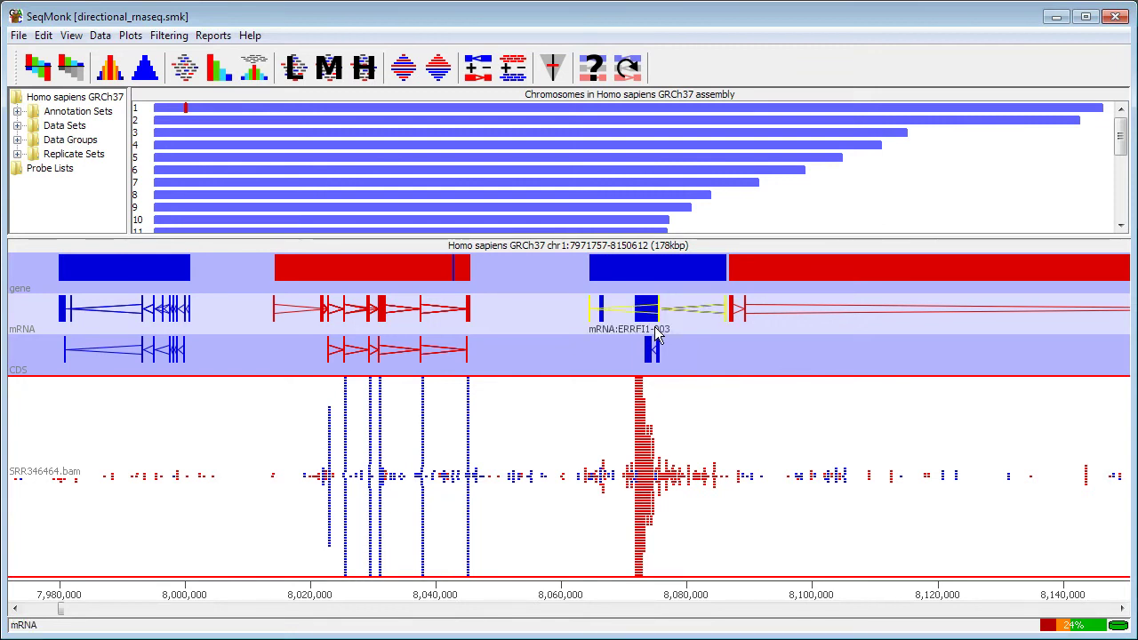
- Search the mRNA features for 'antisense'
click(591, 70)
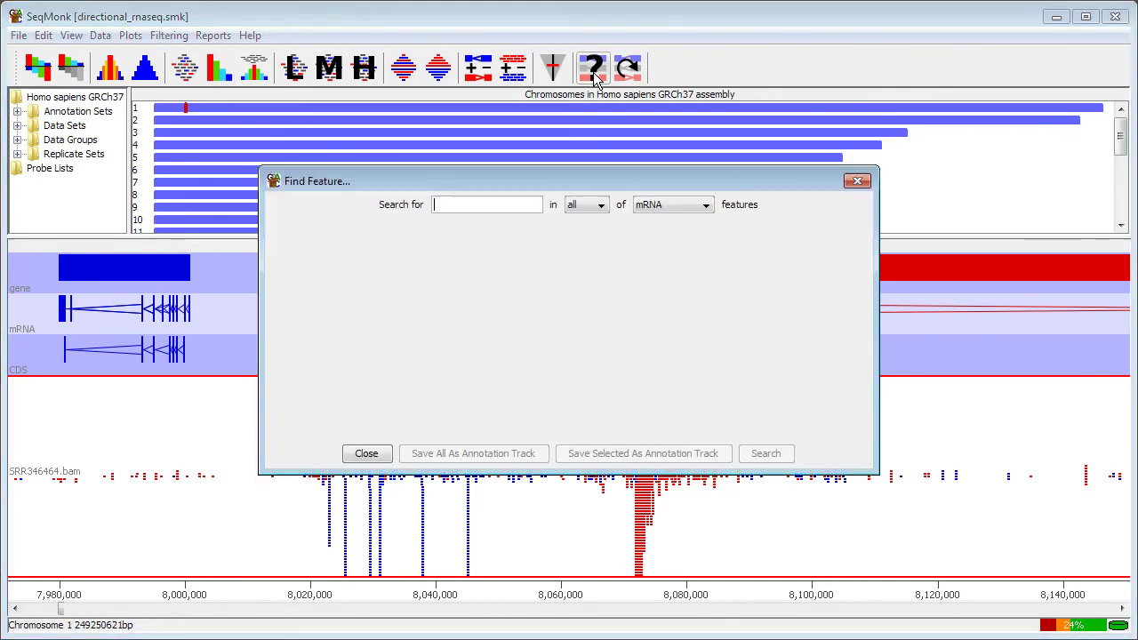
text(antisense)
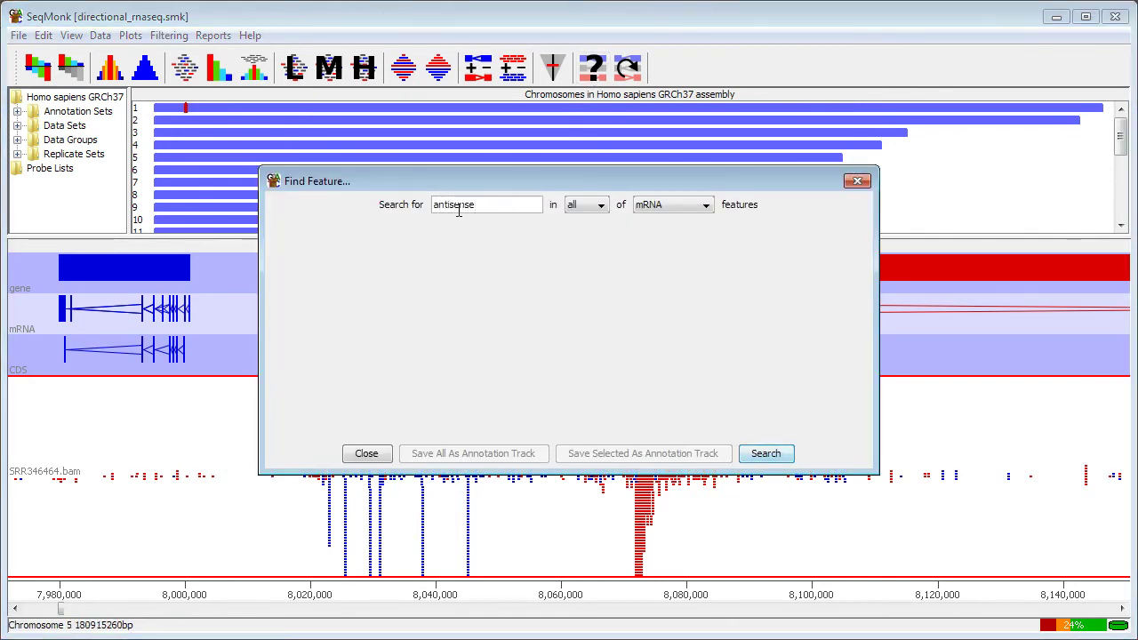
click(770, 457)
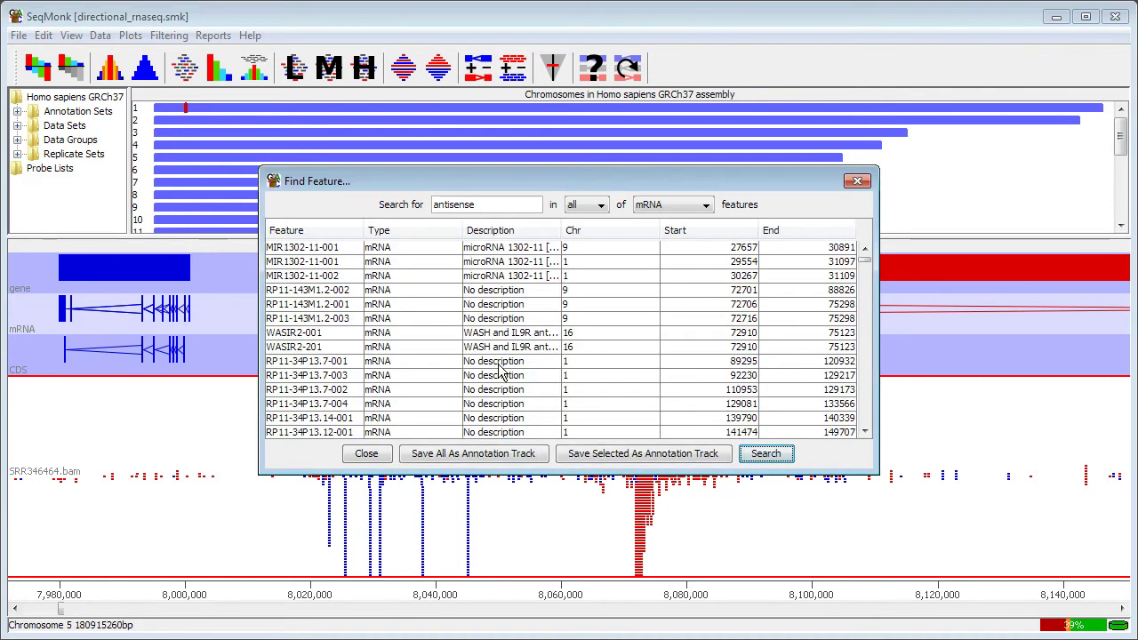
- Save all matching features as the annotation track antisense_mRNA and close the search window
click(474, 458)
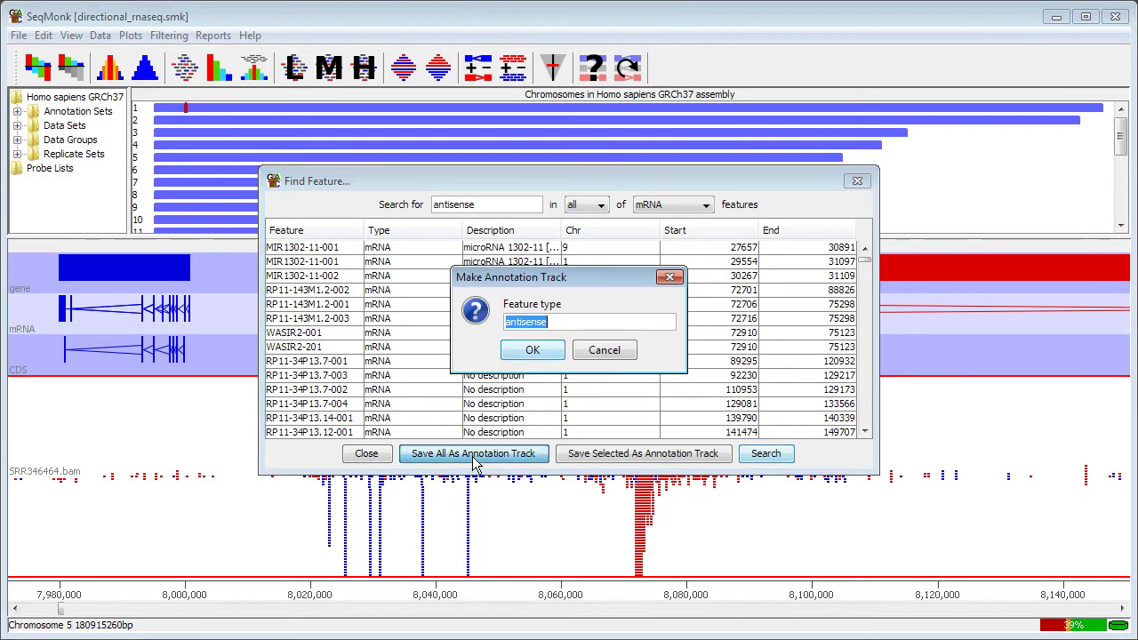
click(555, 326)
text(_lncRNA)
key(Return)
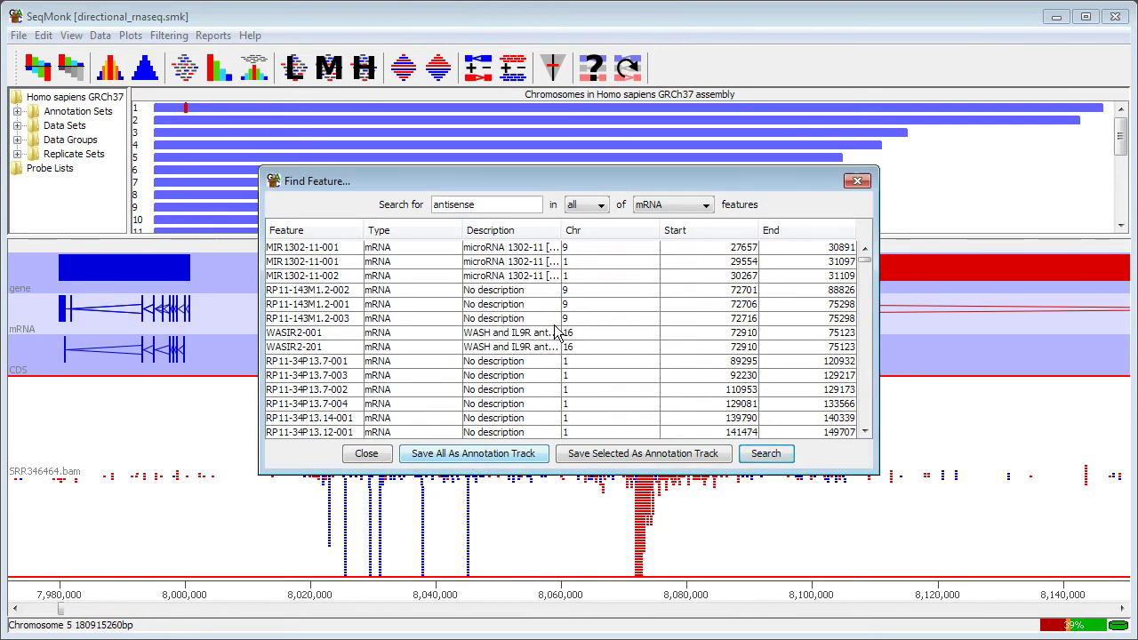
click(376, 456)
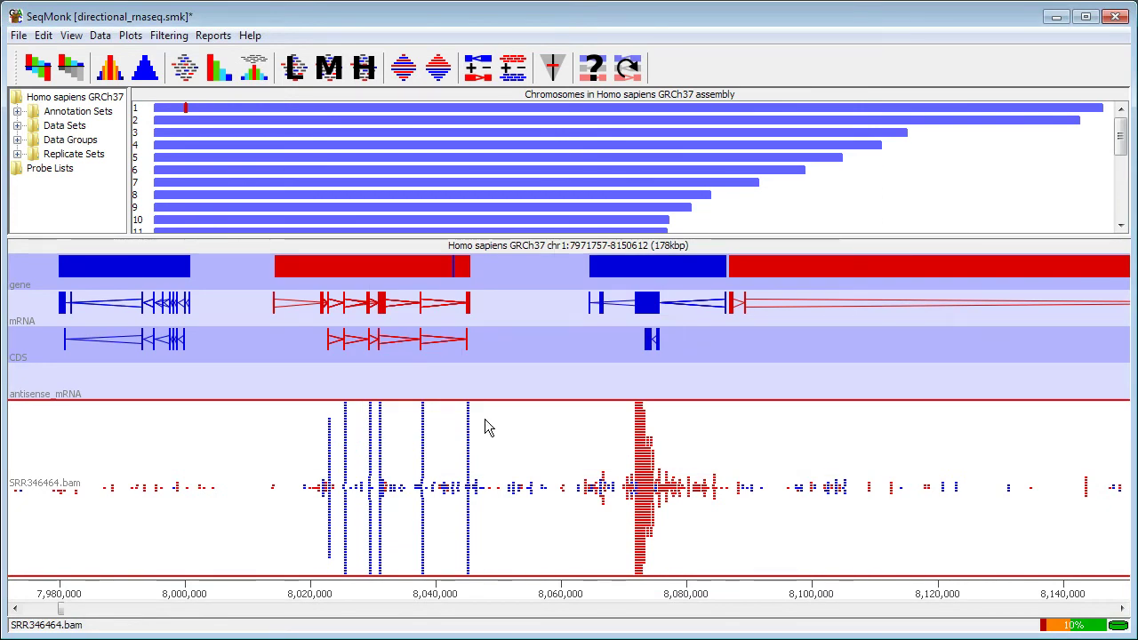
- Run the Antisense transcription pipeline with library type Opposing strand specific
click(103, 39)
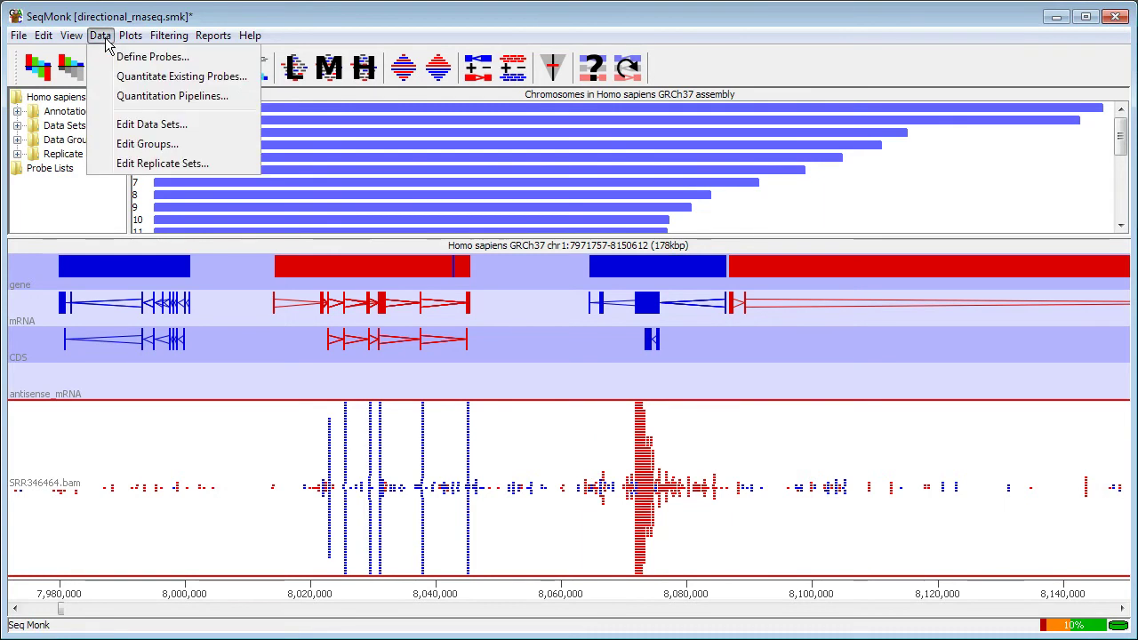
click(142, 96)
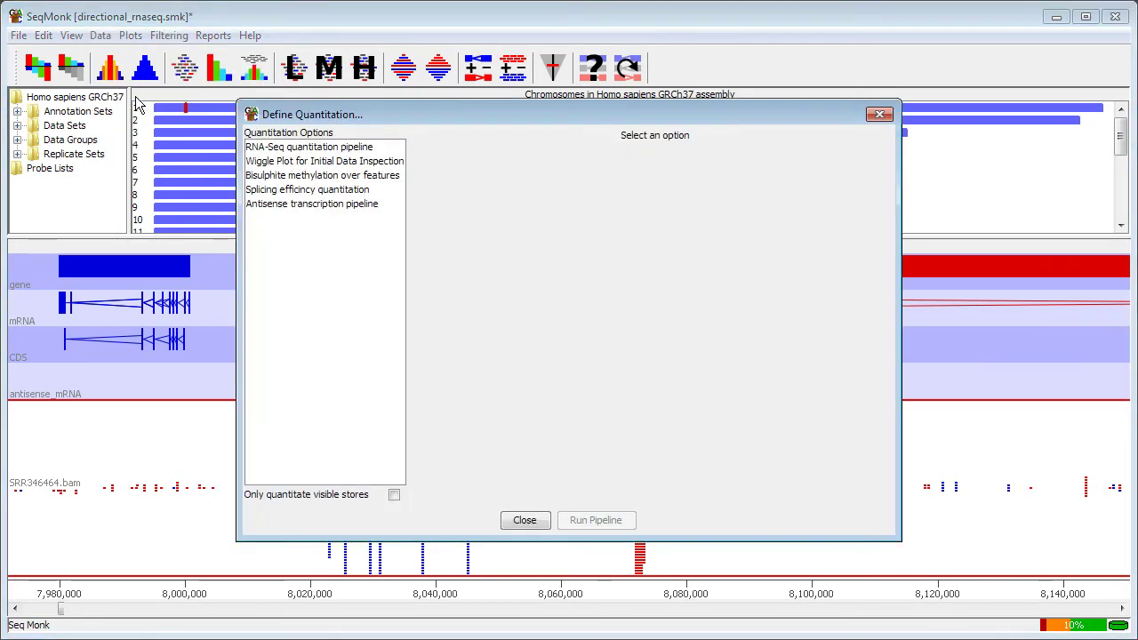
click(275, 206)
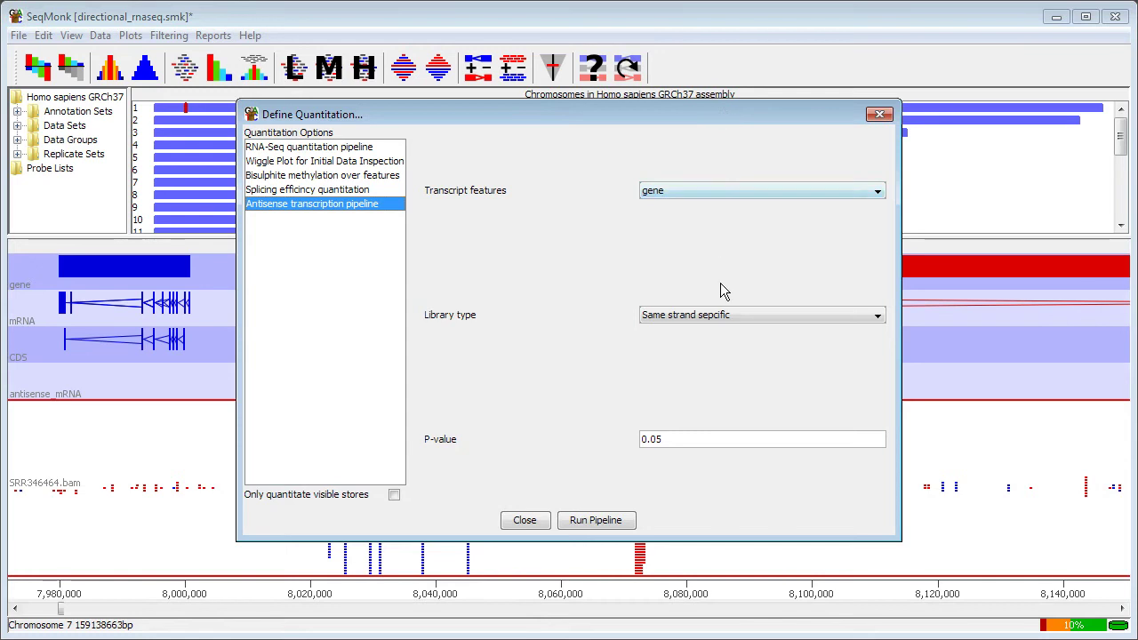
click(726, 320)
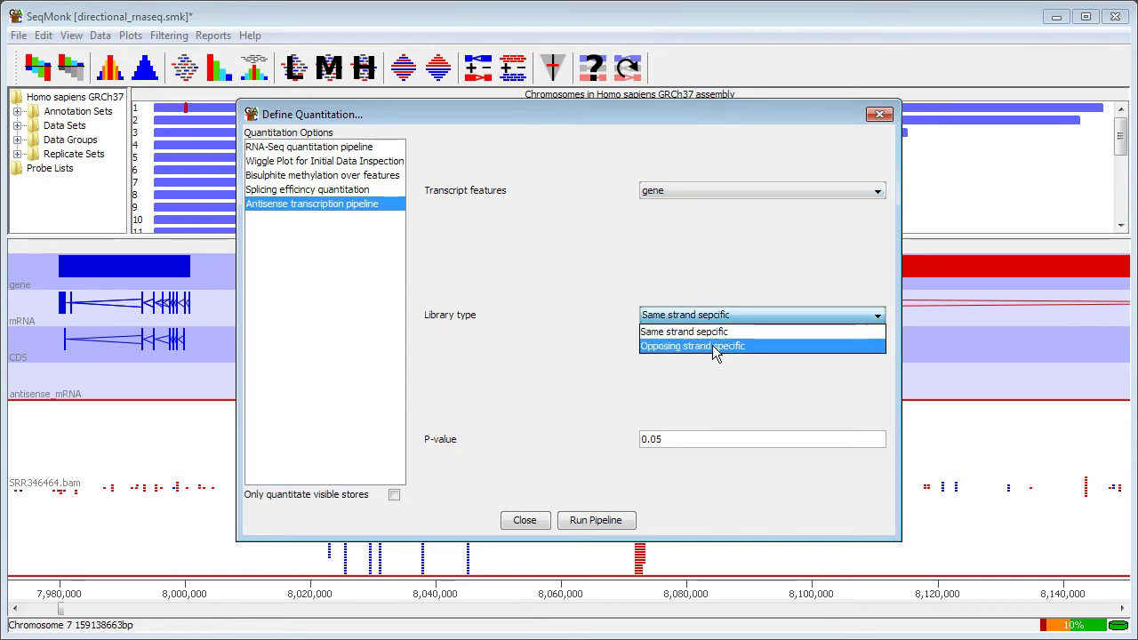
click(717, 351)
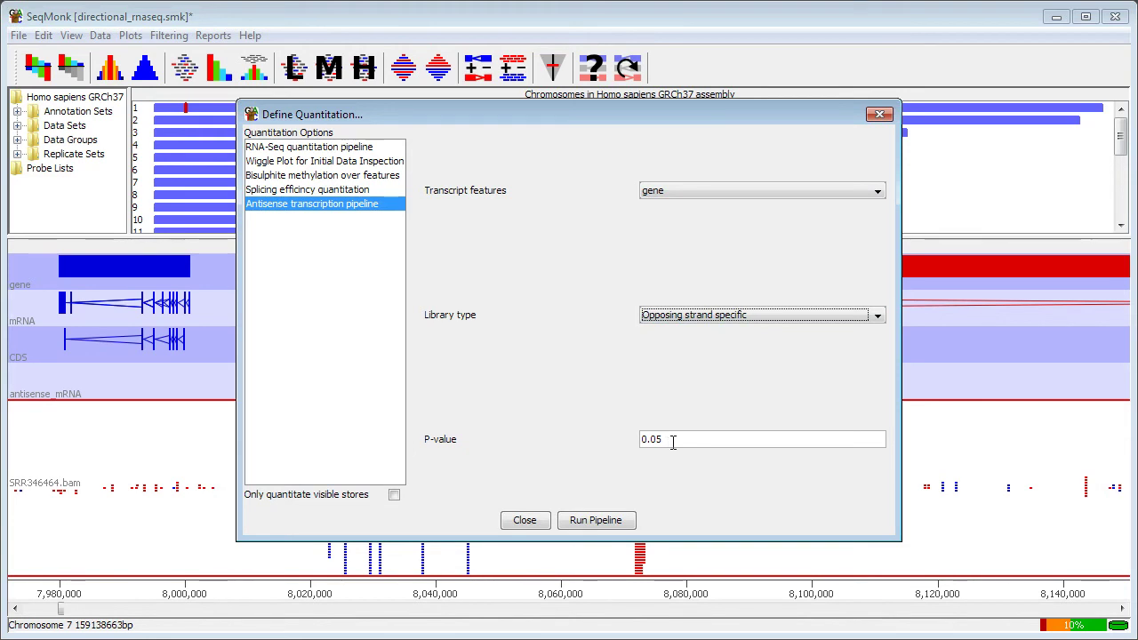
click(596, 520)
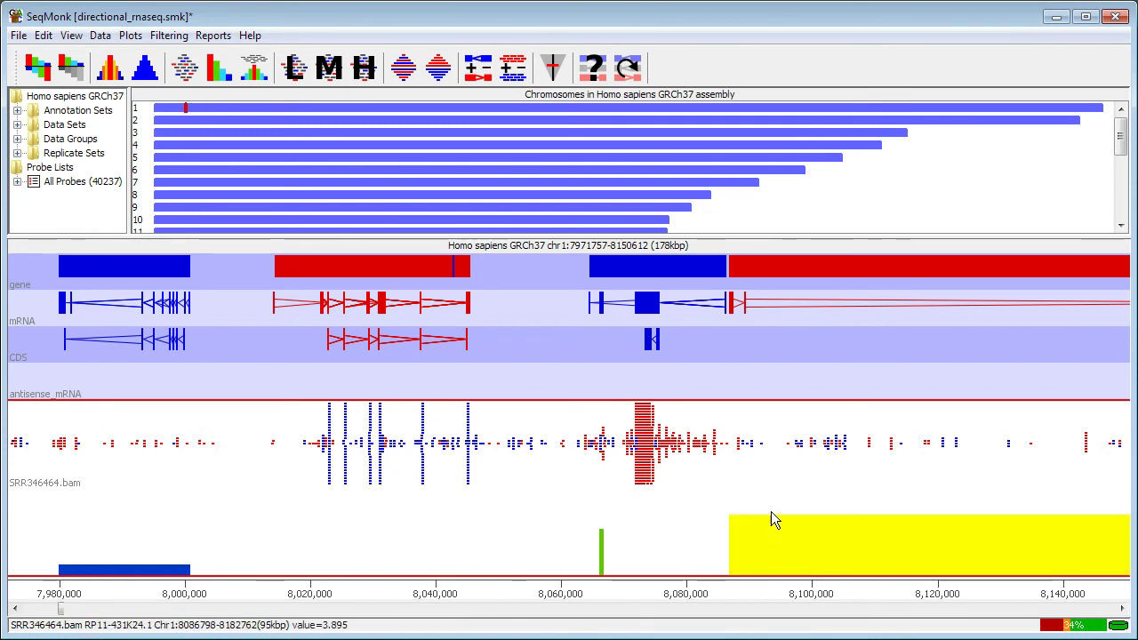
- Let the quantitation finish over 40237 probes, then zoom out the genome view
scroll(771, 512, down, 2)
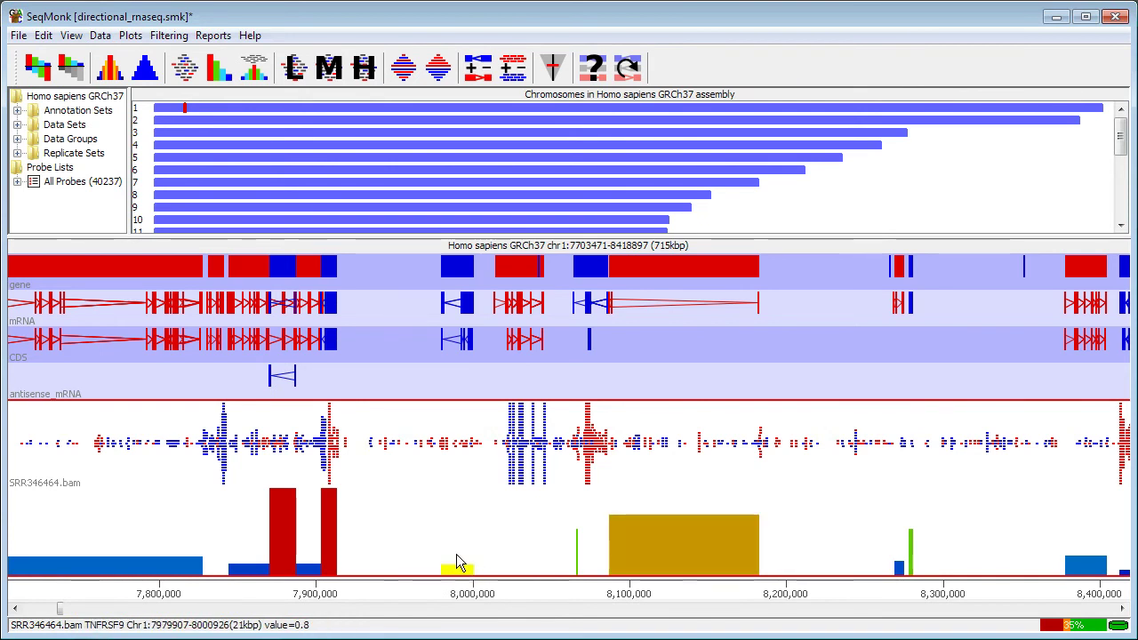
- Expand All Probes, enlarge the panes, and select the 'Antisense < 0.05 in SRR346464.bam' list
click(17, 182)
drag(188, 238, 188, 258)
drag(130, 218, 241, 216)
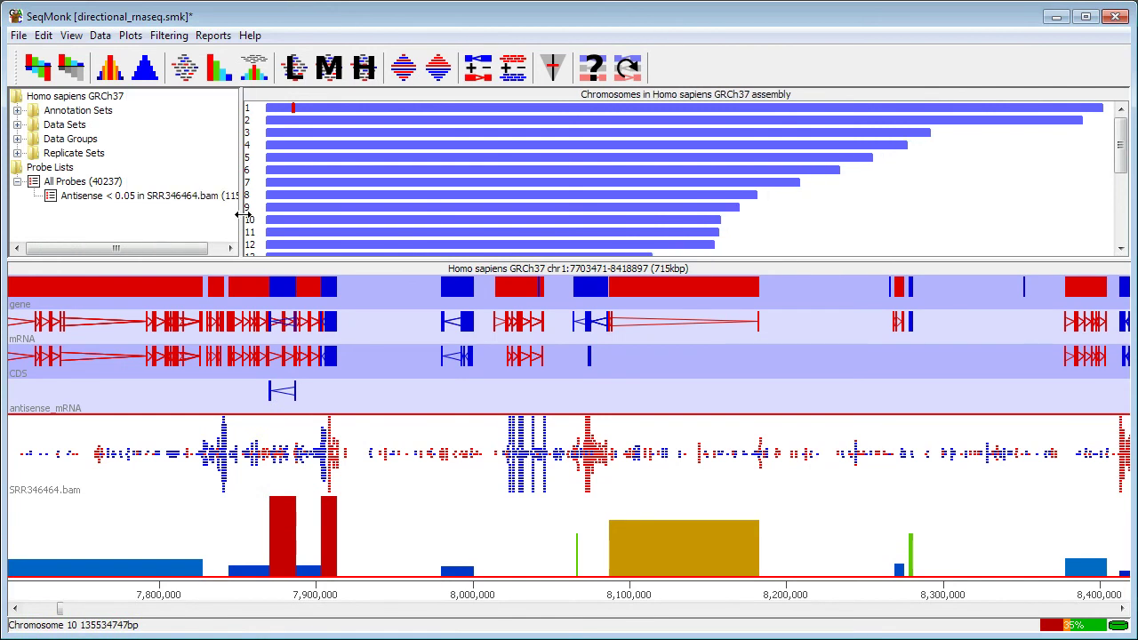
click(163, 197)
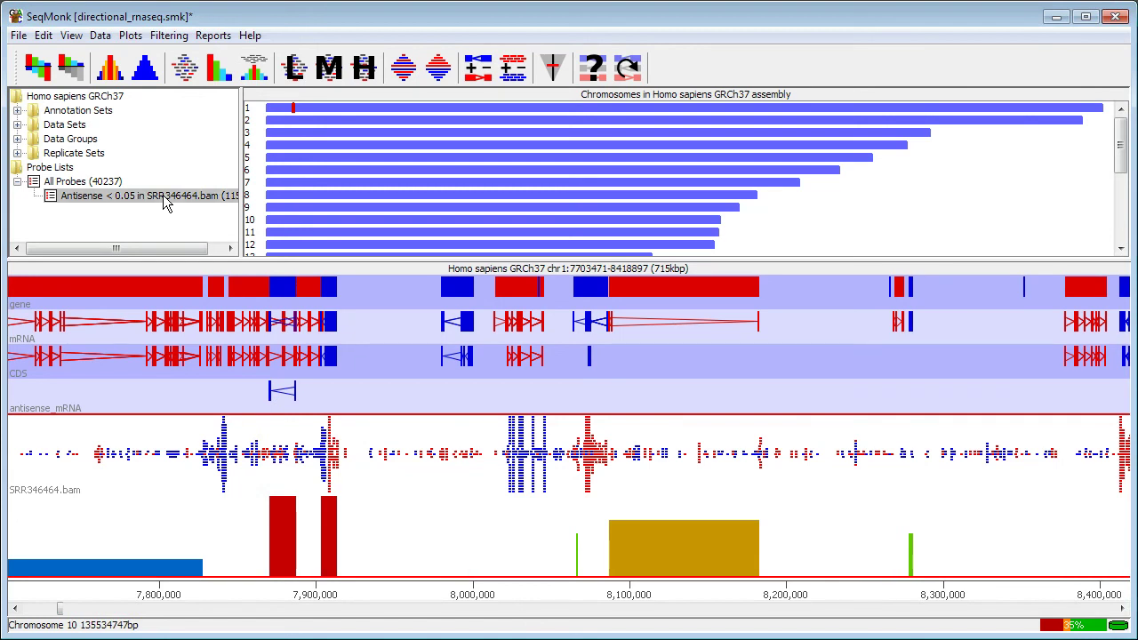
click(213, 40)
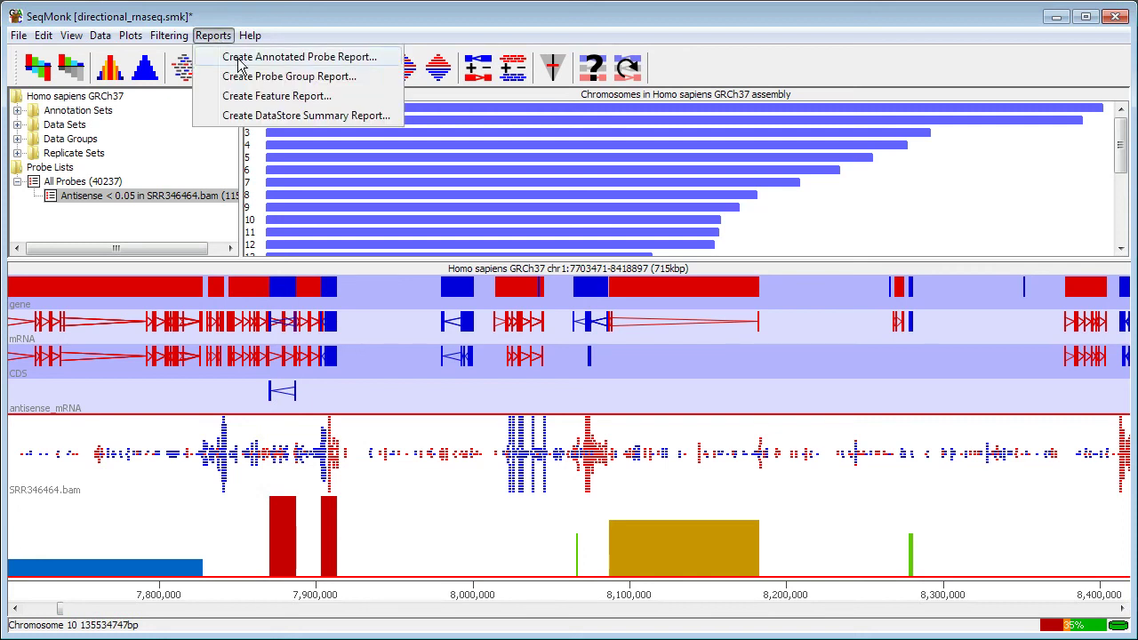
- Generate an Annotated Probe Report annotating the 11513 probes with overlapping antisense_mRNA features
click(299, 57)
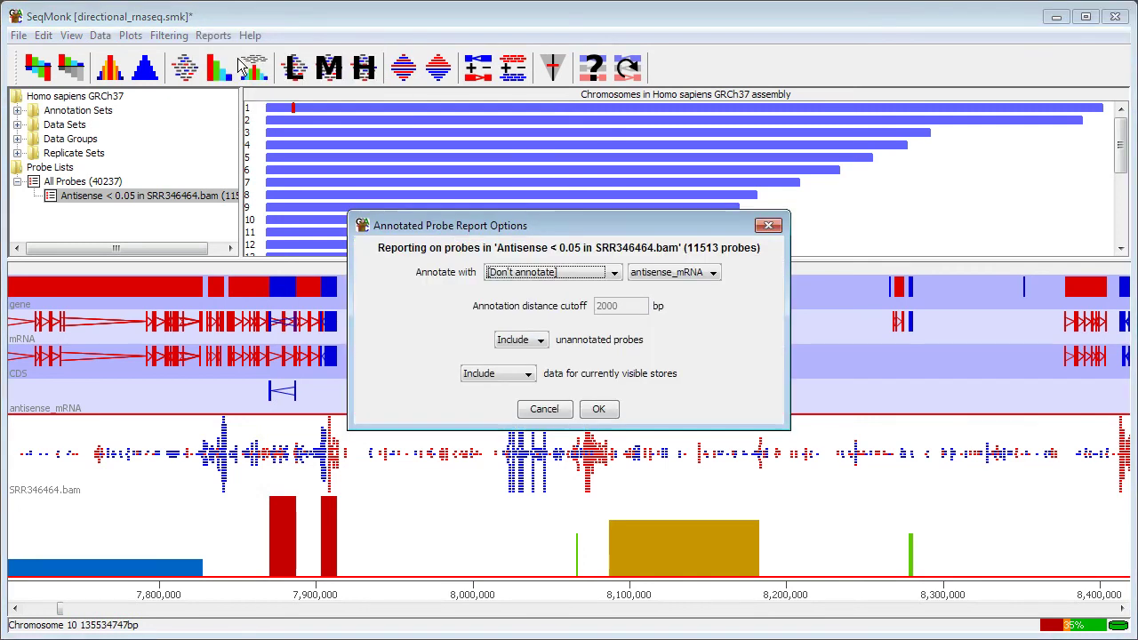
click(582, 278)
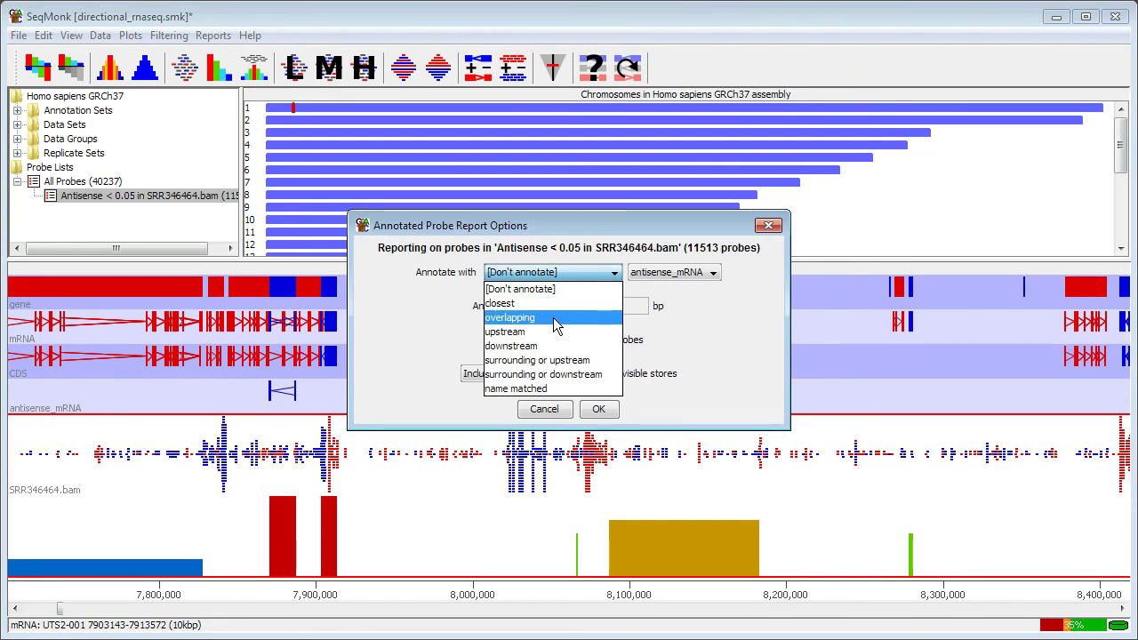
click(556, 318)
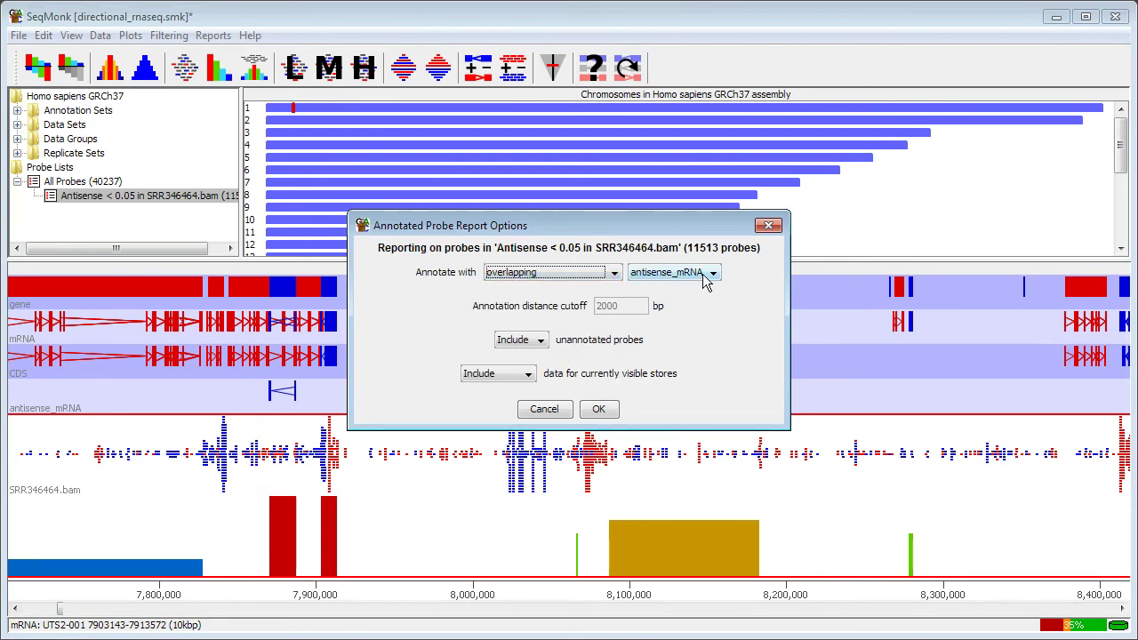
click(600, 410)
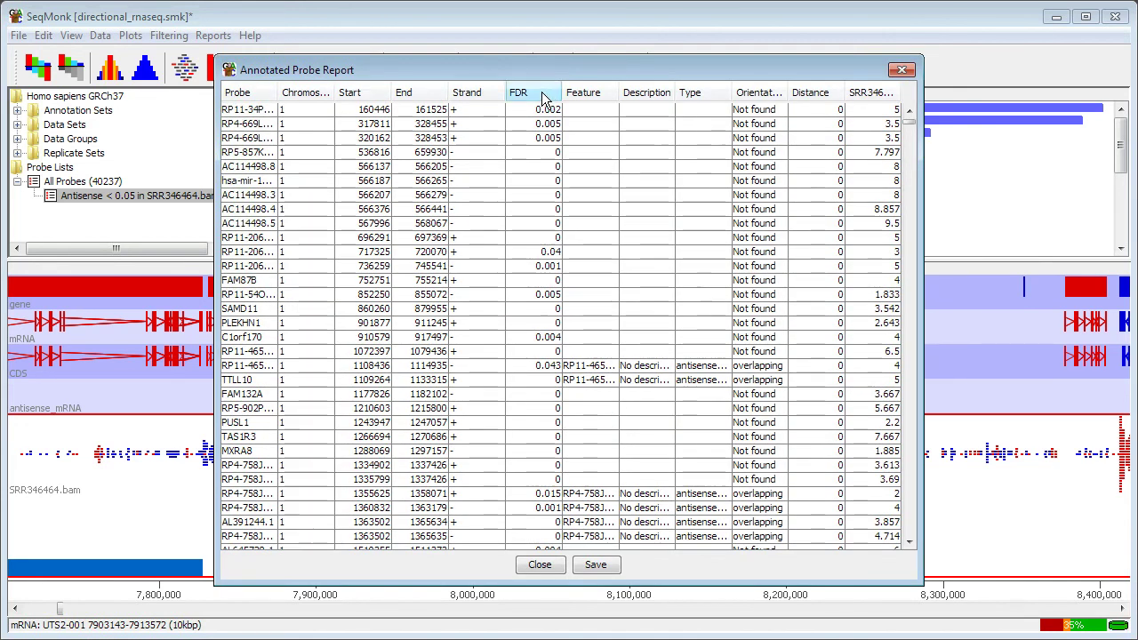
- Sort the report by FDR, then shrink and move it to reveal the genome view
click(543, 93)
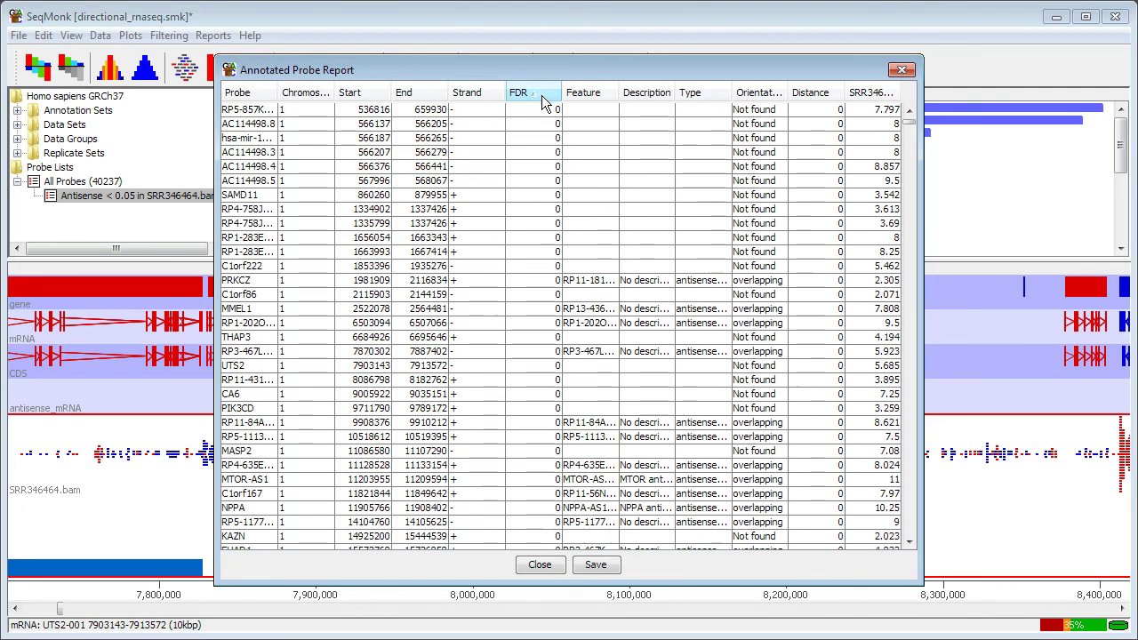
drag(921, 580, 1014, 240)
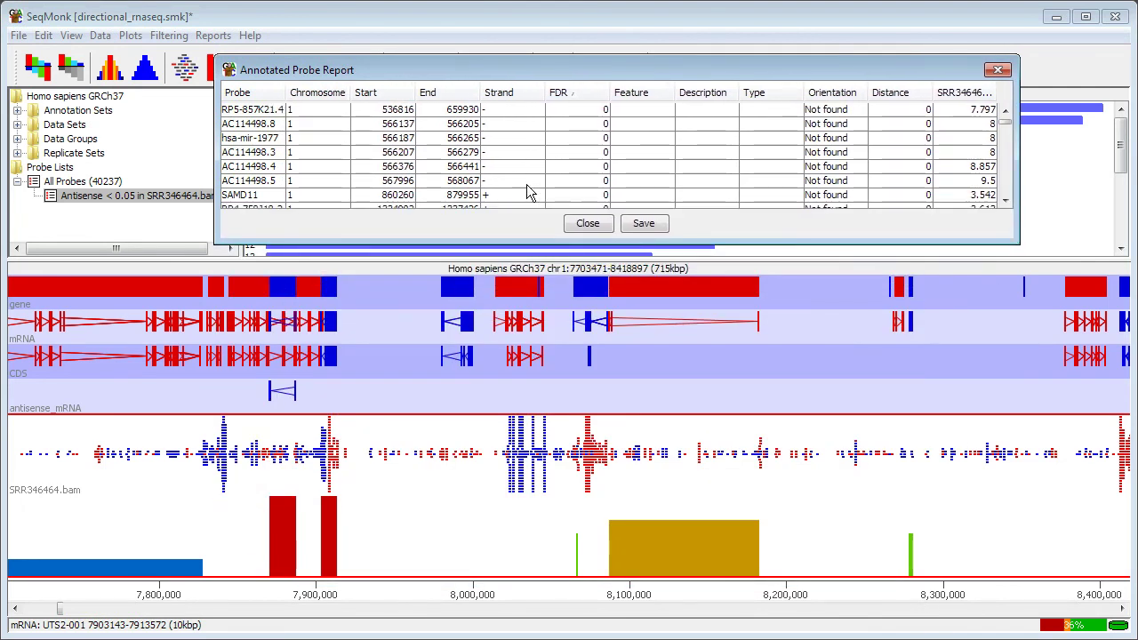
drag(428, 71, 373, 54)
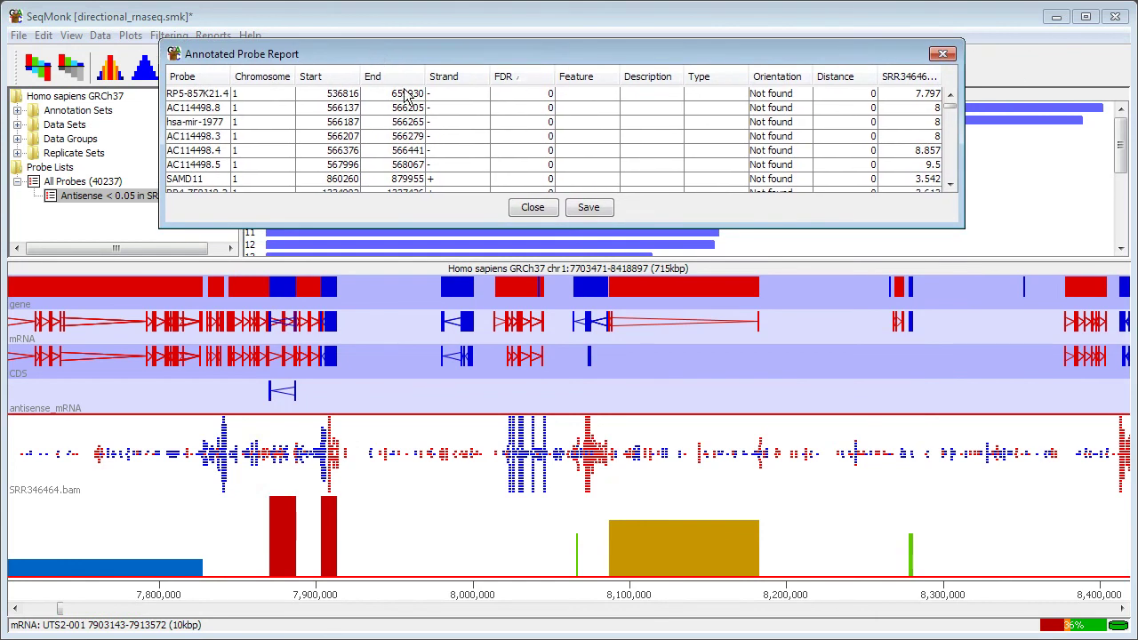
click(520, 96)
scroll(495, 457, down, 2)
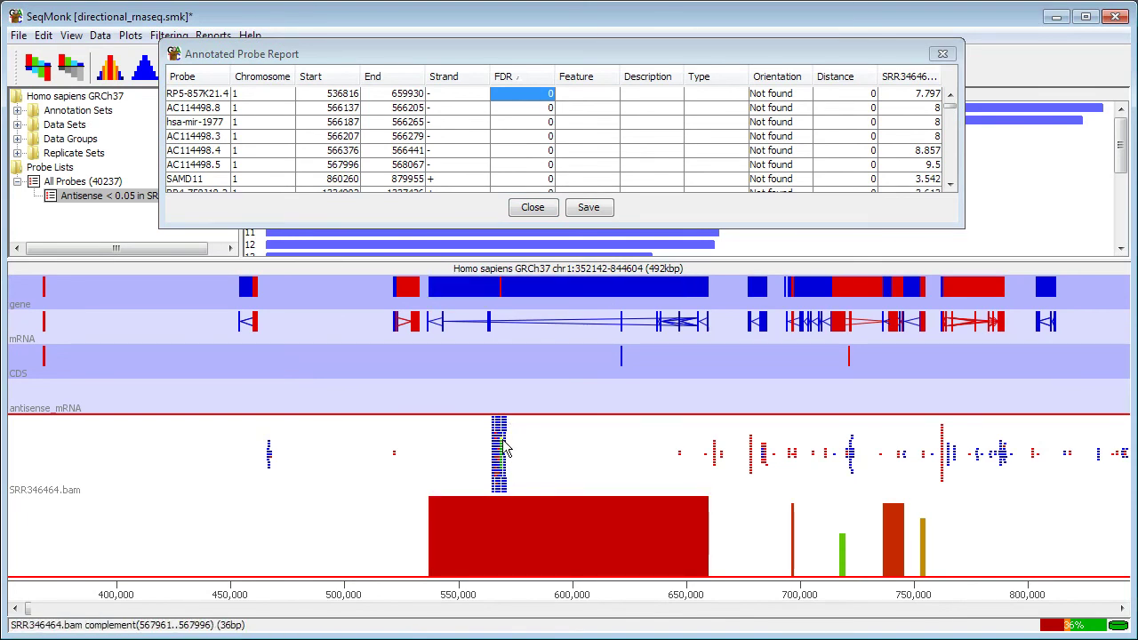
scroll(523, 138, down, 4)
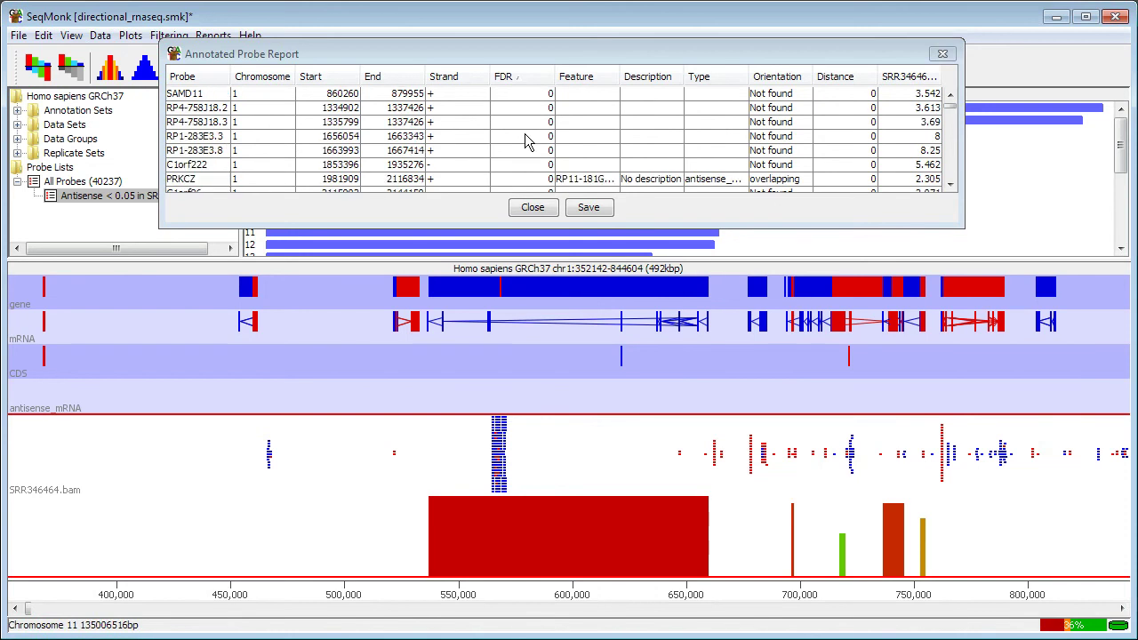
click(534, 139)
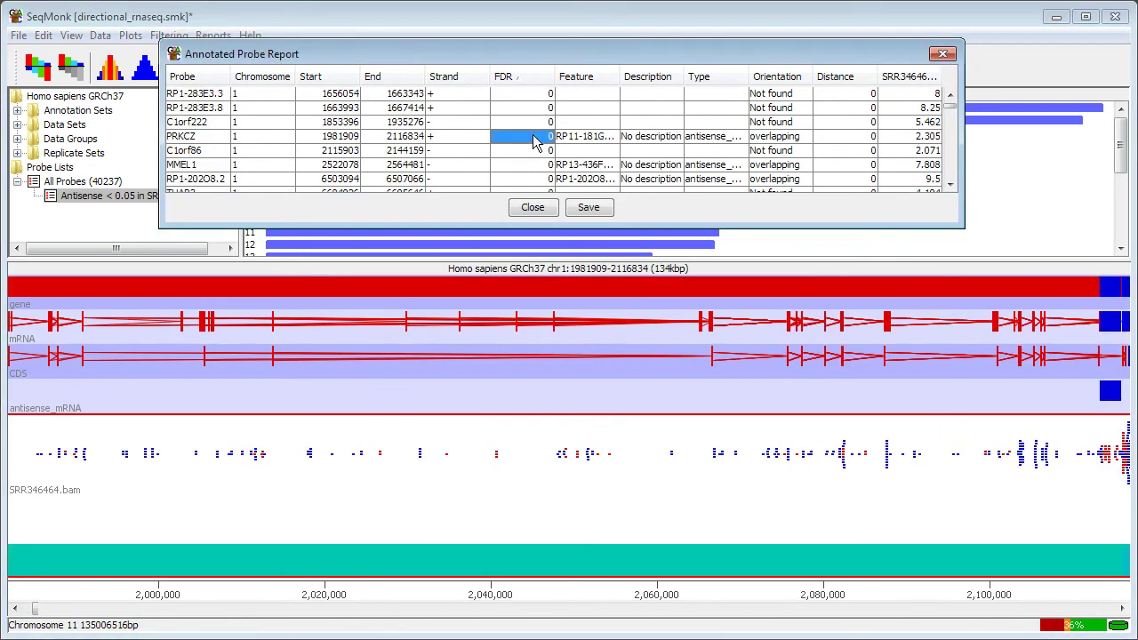
click(505, 498)
scroll(505, 498, down, 1)
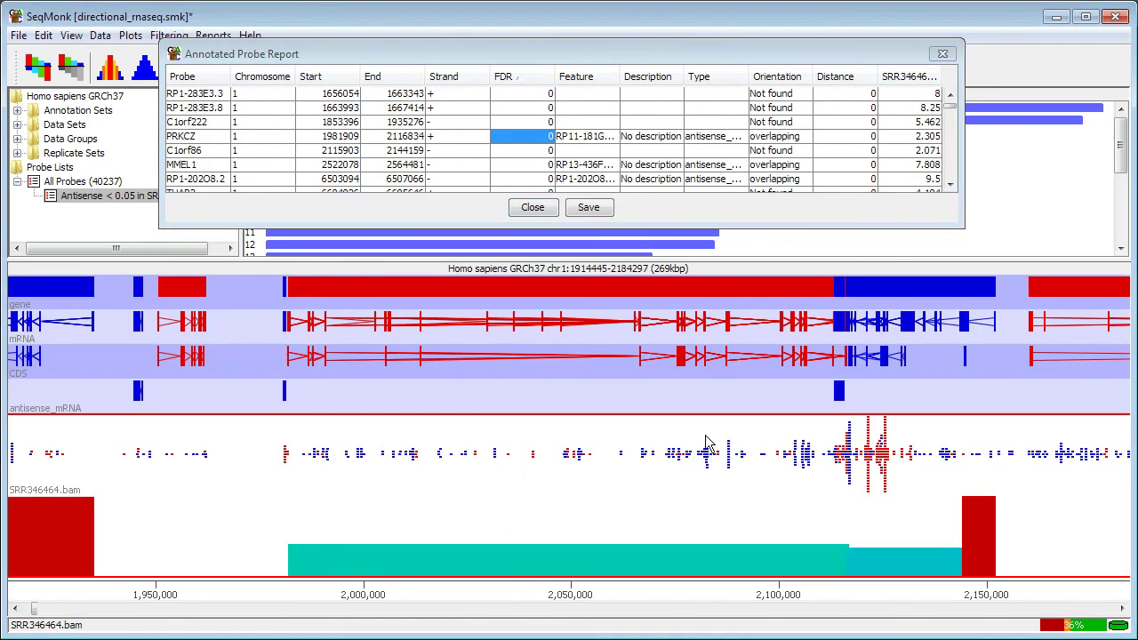
scroll(865, 313, up, 4)
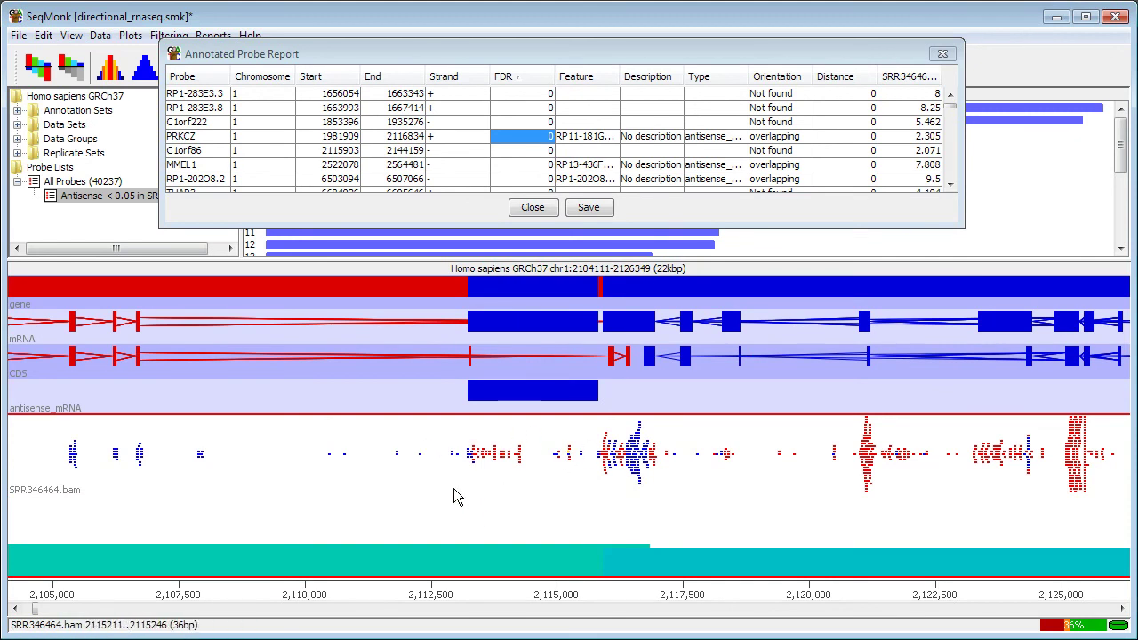
scroll(465, 164, down, 1)
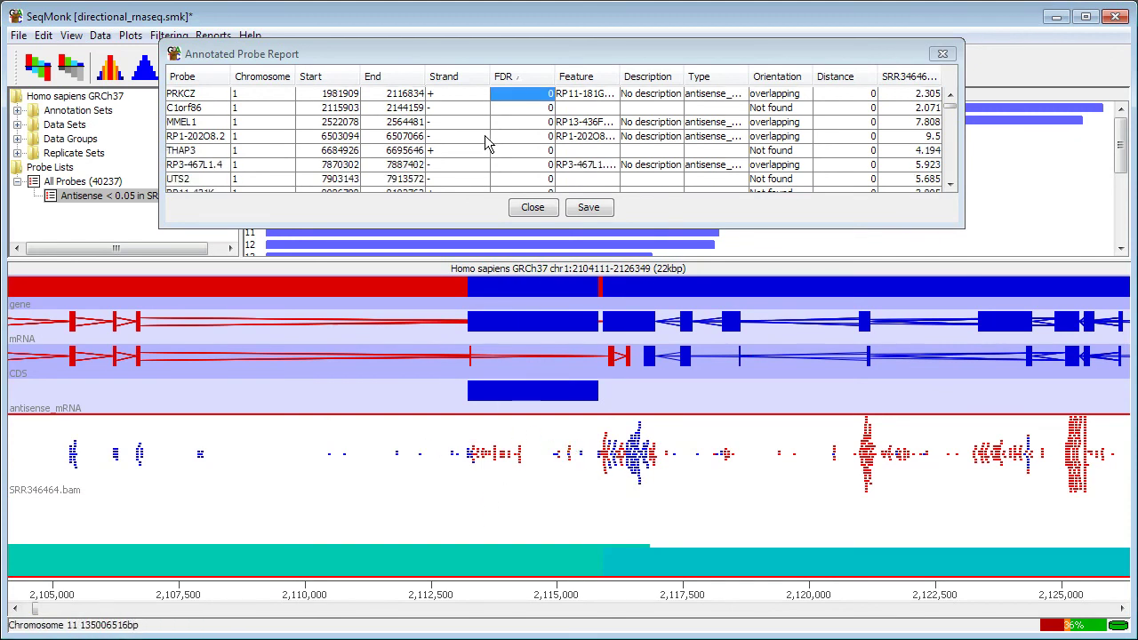
- Jump to probe RP1-202O8.2, zoom out, move the report down and widen the data tree
click(471, 135)
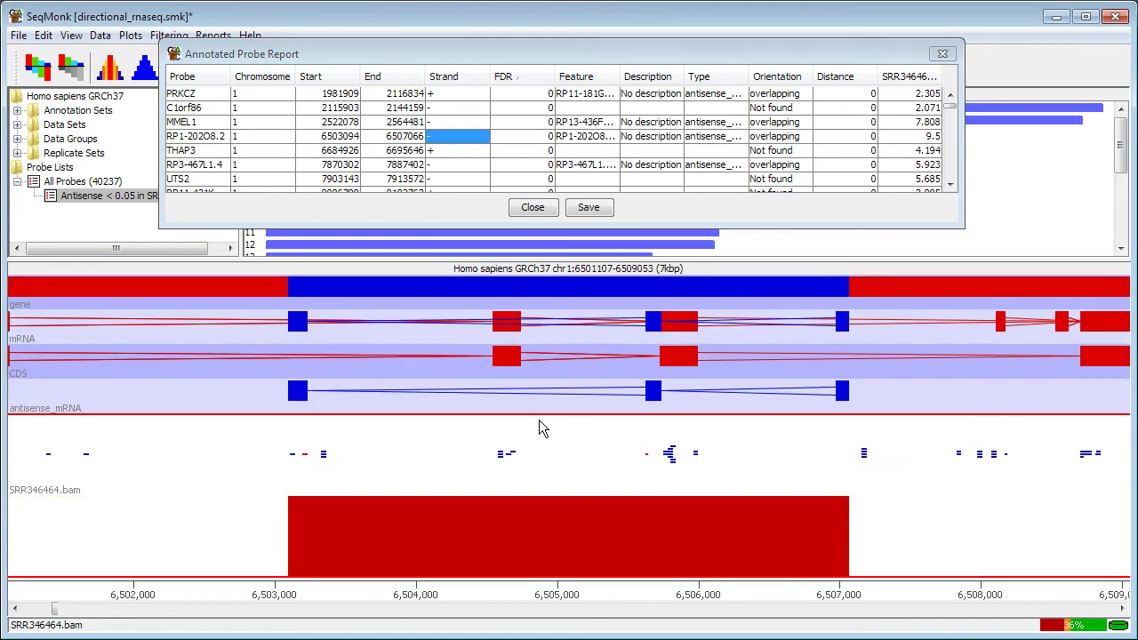
scroll(542, 429, down, 1)
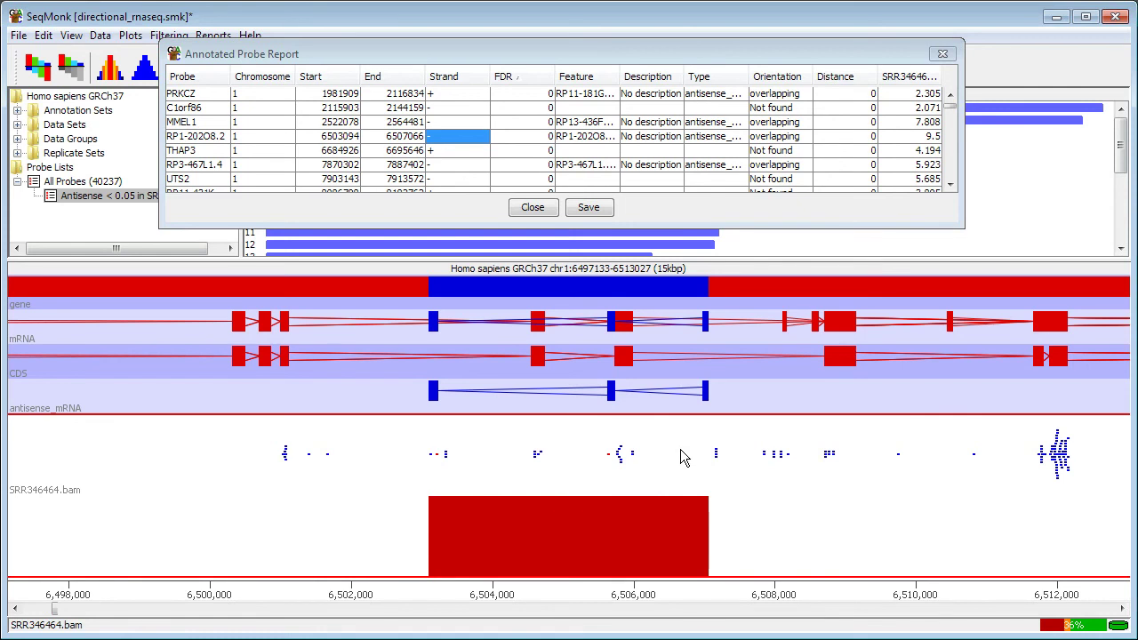
scroll(681, 457, down, 1)
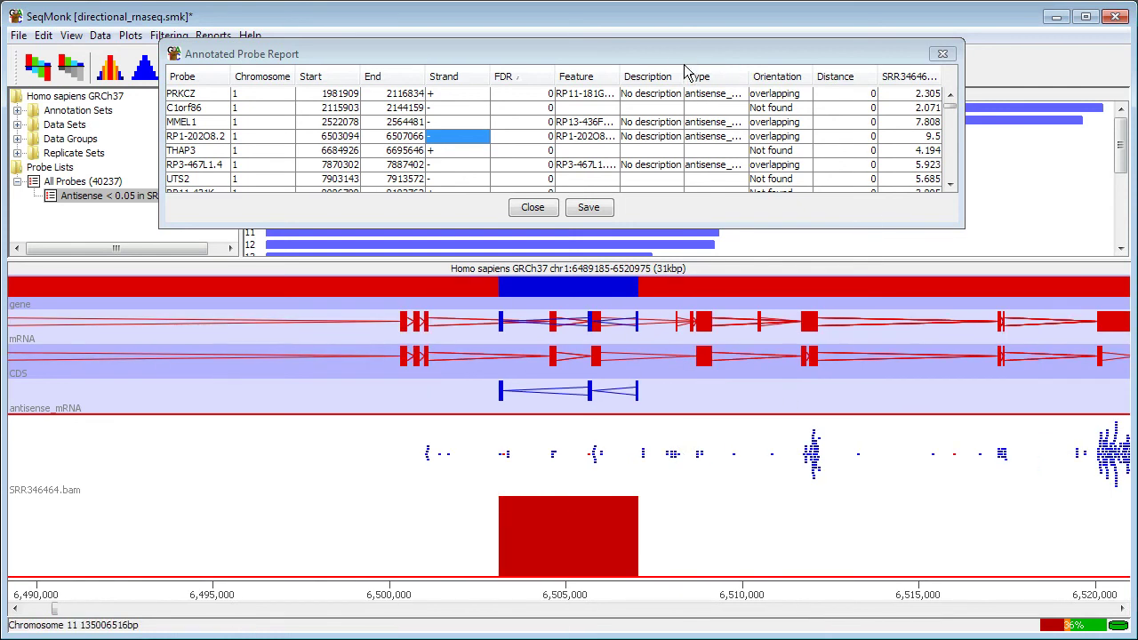
mouse_move(686, 55)
mouse_down()
mouse_move(714, 103)
mouse_move(756, 281)
mouse_up()
drag(237, 174, 336, 174)
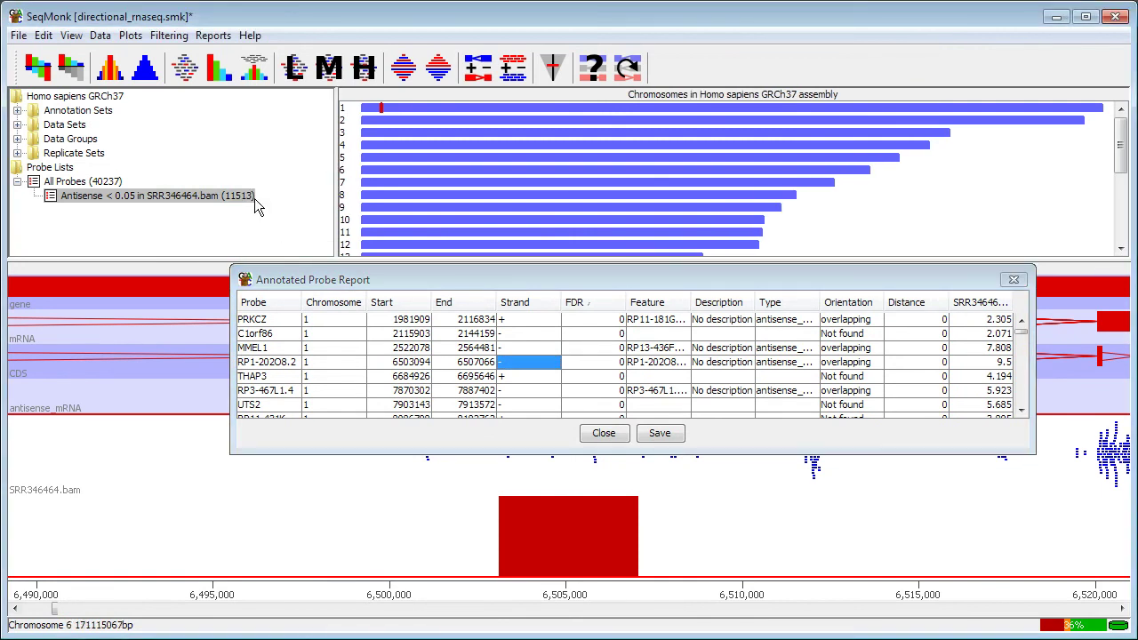